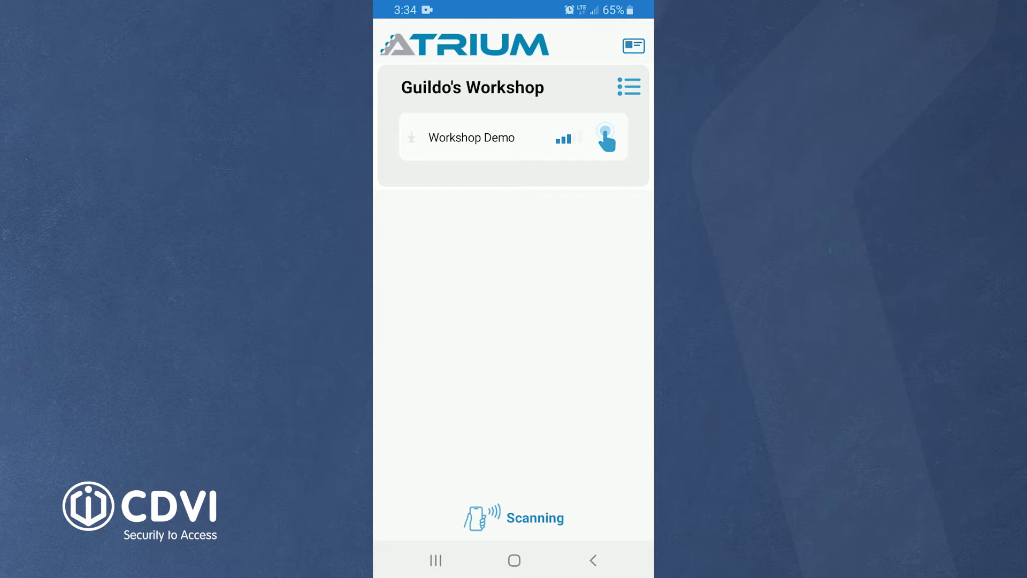
Attempt to unlock the Workshop Demo door from its credential card
click(606, 138)
Reach the Workshop Demo door settings via My Credentials and the Guildo's Workshop gear
click(635, 45)
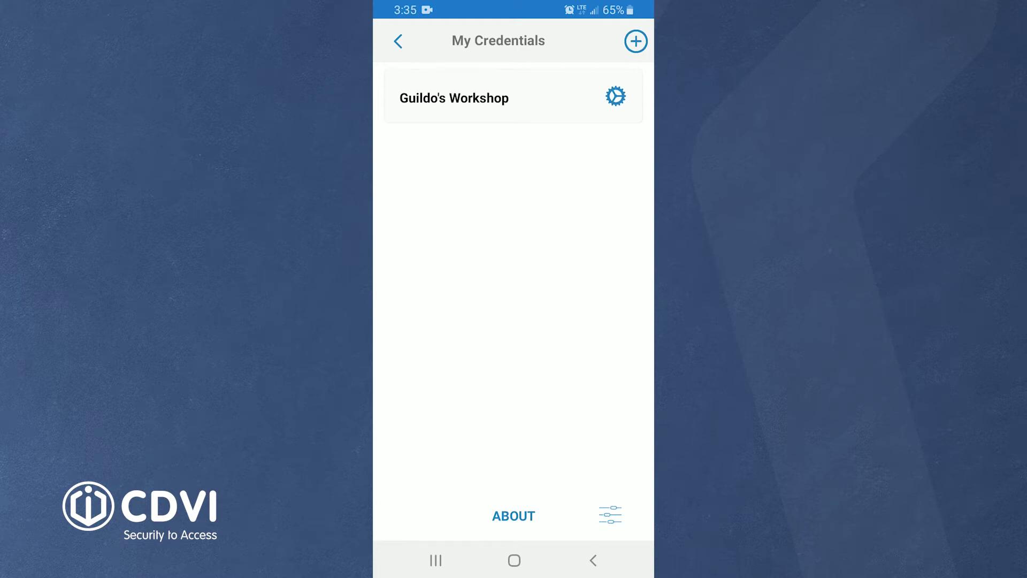
click(615, 97)
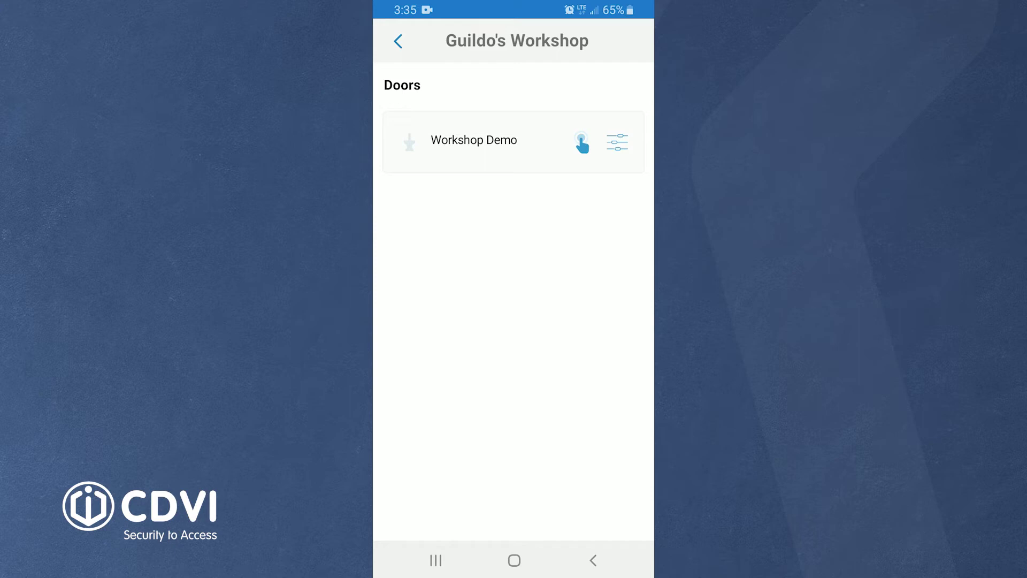
click(617, 142)
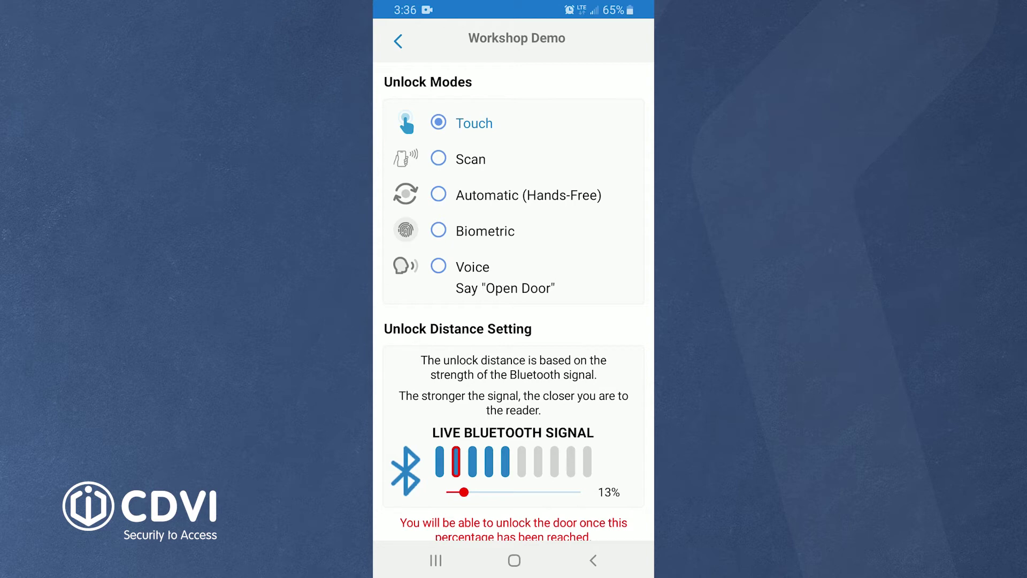
scroll(519, 308, down, 2)
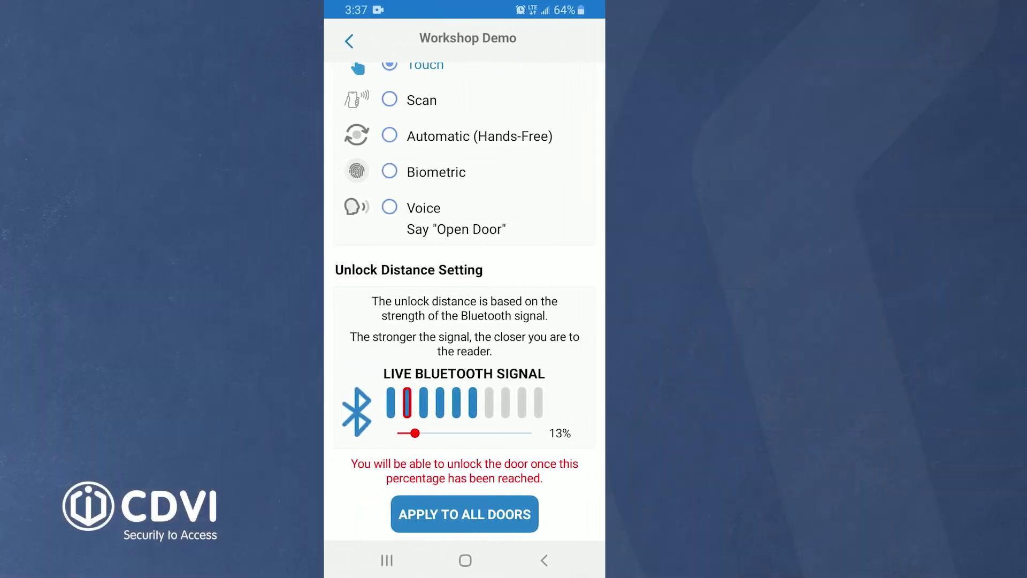
Set the Workshop Demo unlock distance threshold to 35% and leave the door settings
mouse_move(464, 433)
mouse_down()
mouse_move(557, 433)
mouse_move(458, 434)
mouse_move(526, 433)
mouse_up()
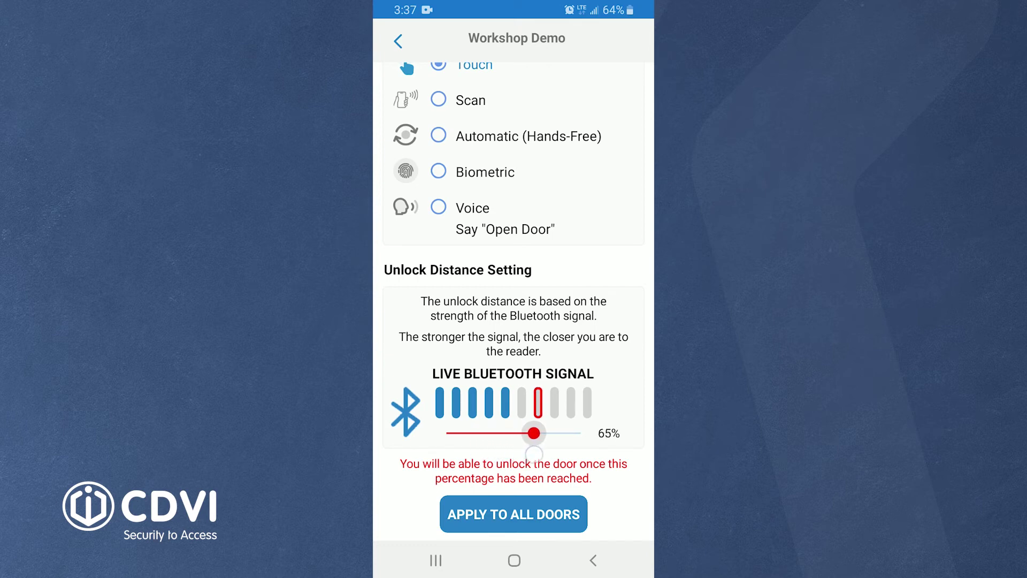
mouse_move(534, 454)
mouse_down()
mouse_move(484, 454)
mouse_move(493, 454)
mouse_up()
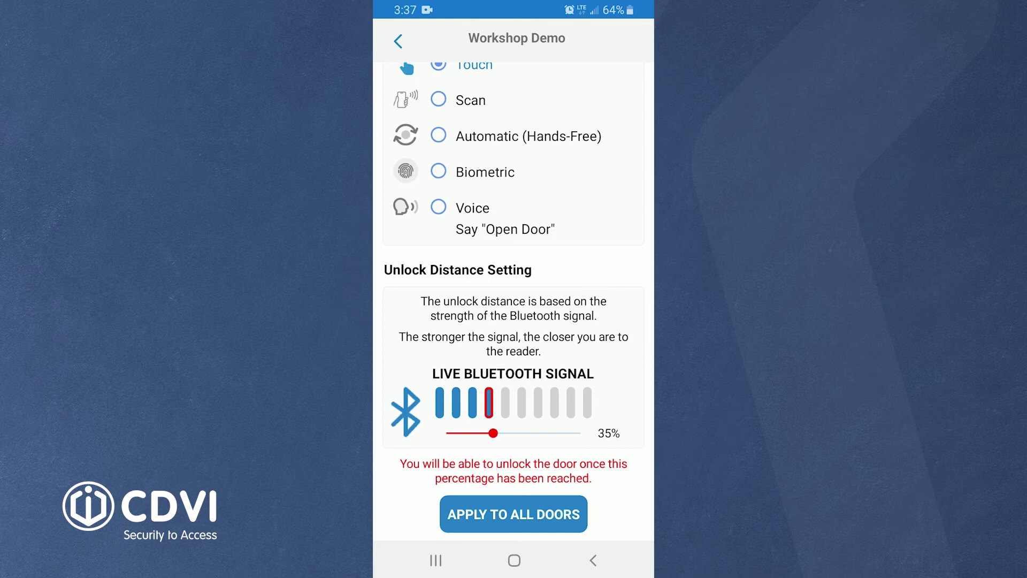
click(398, 40)
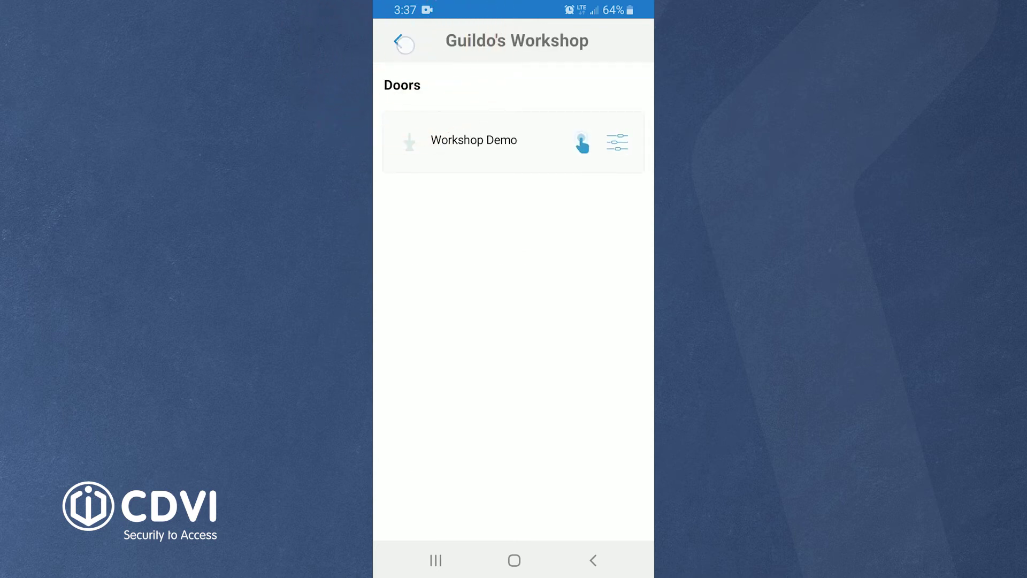
Return to the My Credentials list showing Guildo's Workshop
click(403, 44)
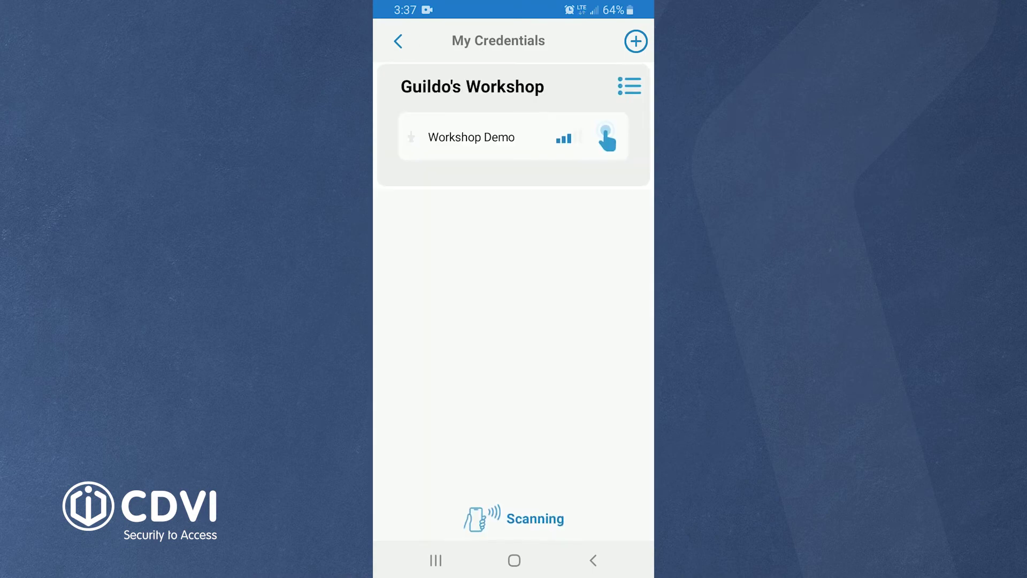